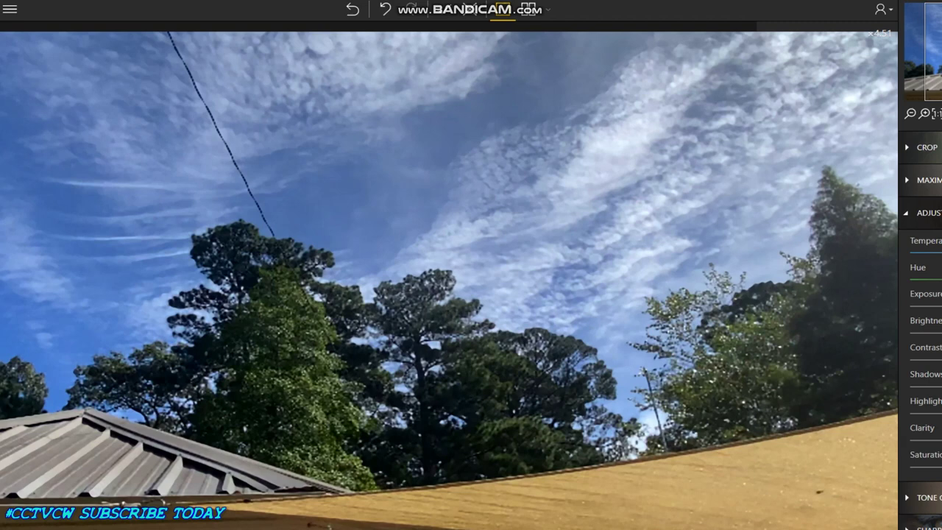
Place a ring of red dots around the contrail streaks, treetops and power line
click(25, 184)
click(25, 249)
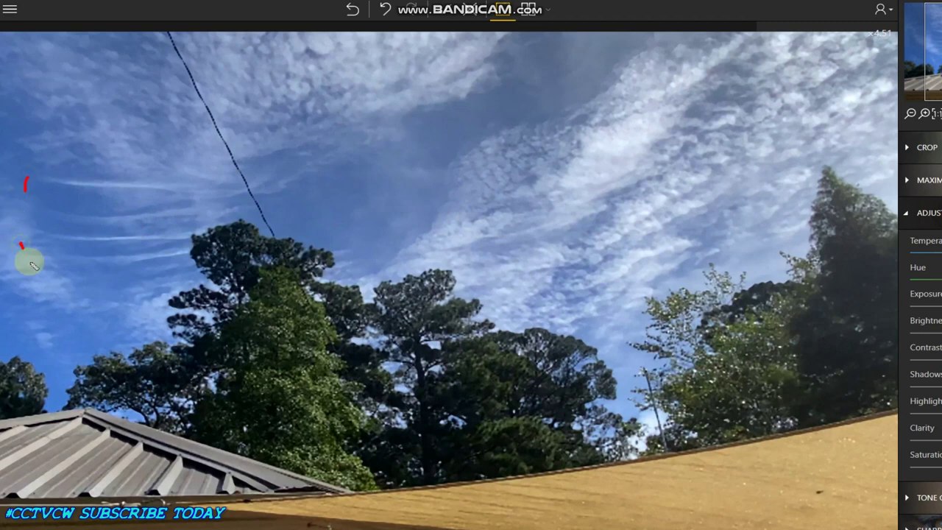
click(45, 293)
click(95, 318)
click(142, 315)
click(182, 300)
click(221, 276)
click(241, 257)
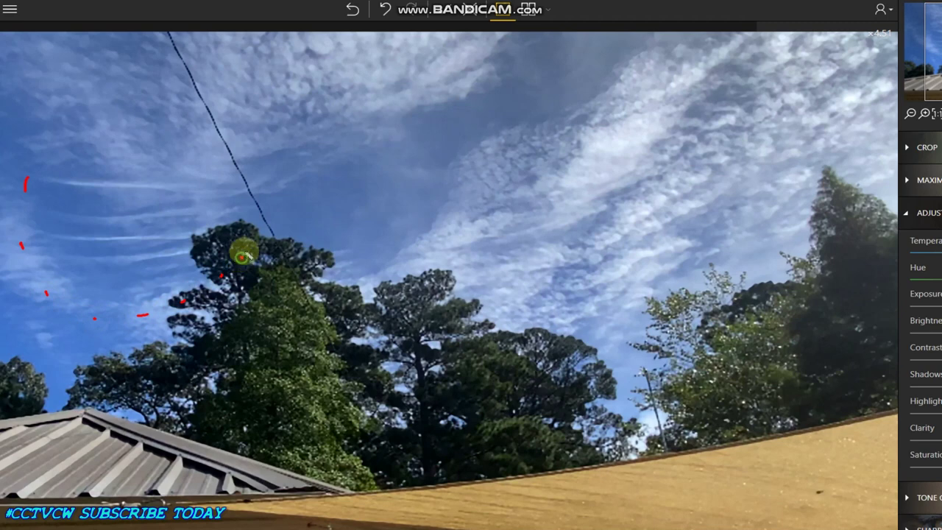
click(254, 218)
click(241, 178)
click(206, 147)
click(175, 133)
click(137, 127)
click(67, 132)
click(44, 140)
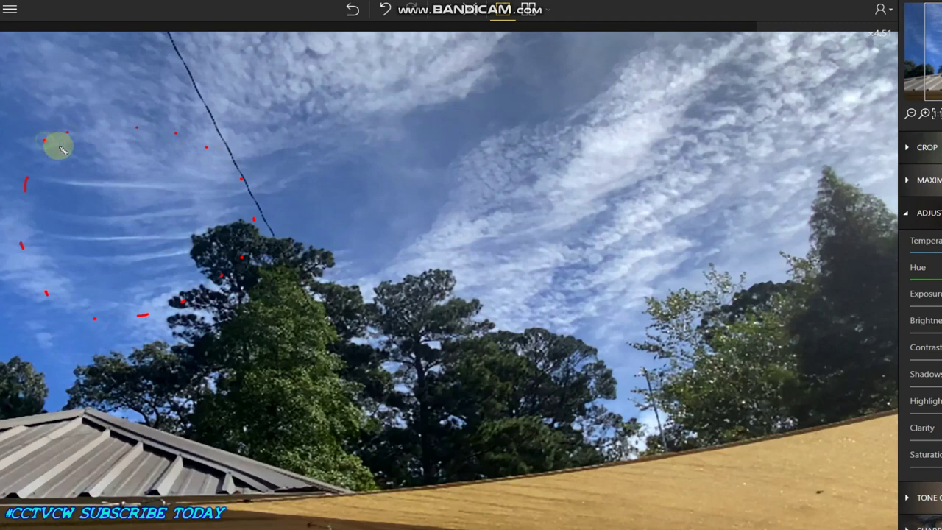
Underline four contrail streaks in red, then undo the red strokes
mouse_move(44, 185)
mouse_down()
mouse_move(91, 200)
mouse_move(150, 197)
mouse_up()
mouse_move(47, 218)
mouse_down()
mouse_move(81, 232)
mouse_move(188, 223)
mouse_up()
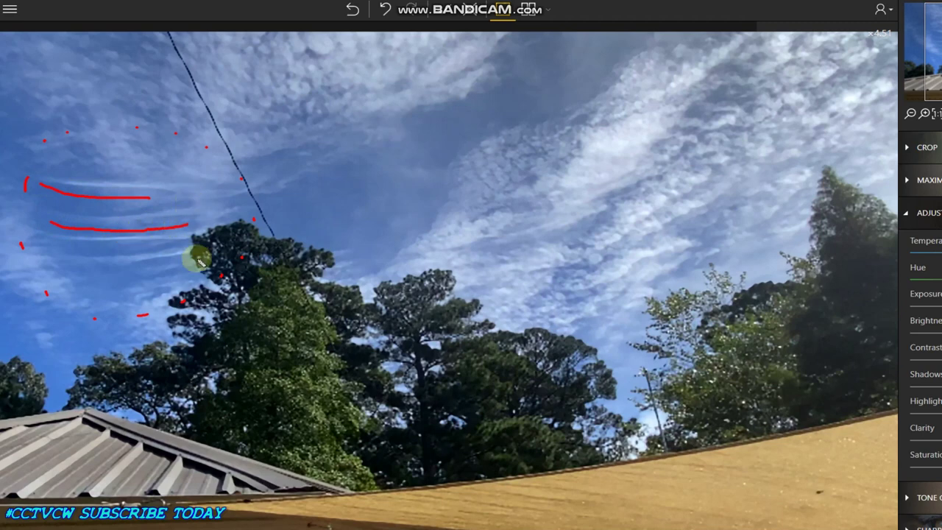
mouse_move(59, 270)
mouse_down()
mouse_move(151, 267)
mouse_move(165, 245)
mouse_up()
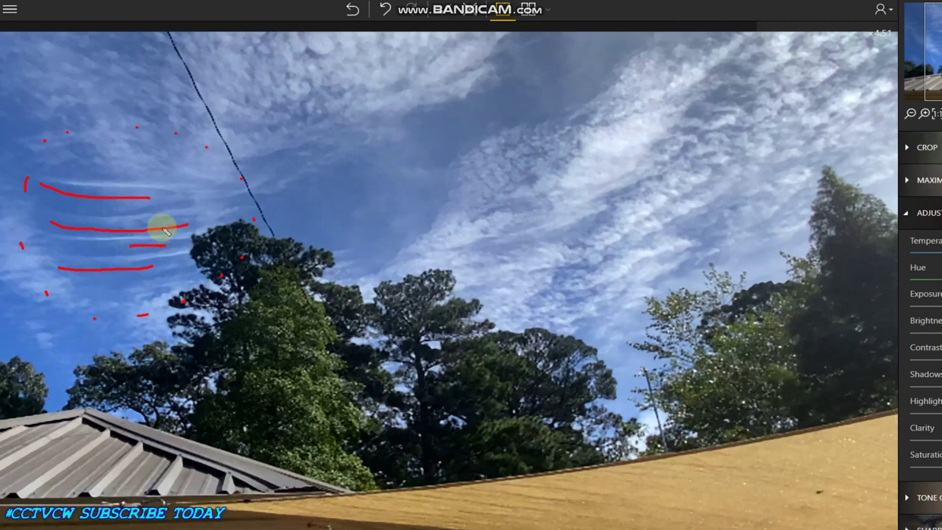
drag(135, 210, 179, 207)
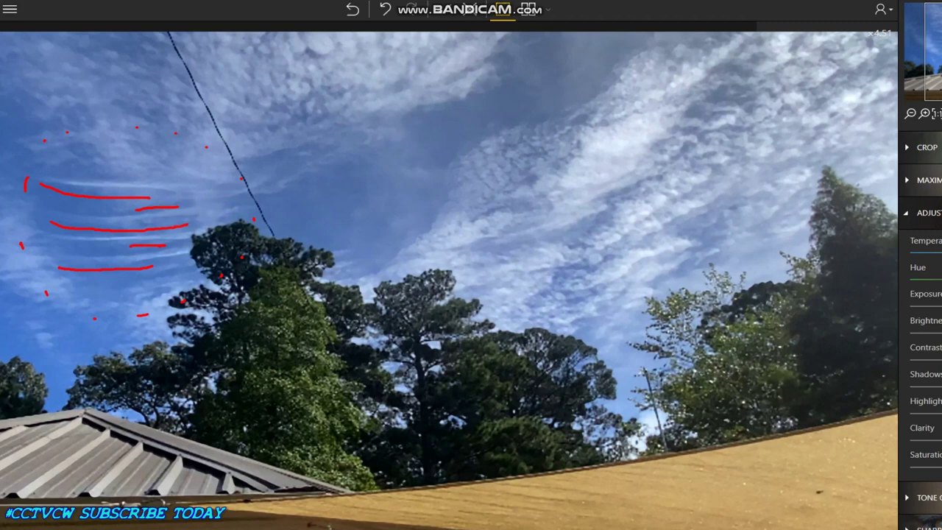
key(ctrl+z)
key(ctrl+z)
key(ctrl+z)
key(ctrl+z)
key(ctrl+z)
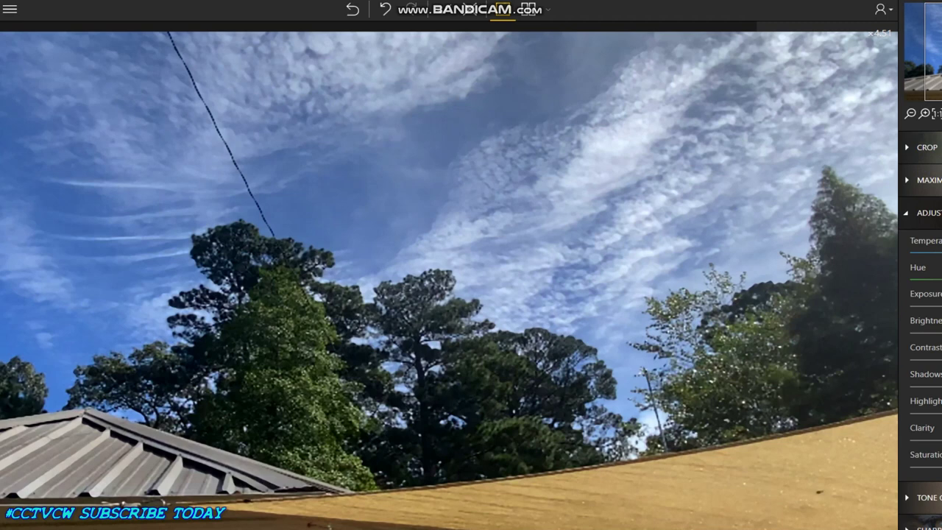
Set the drawing colour to light yellow
click(922, 33)
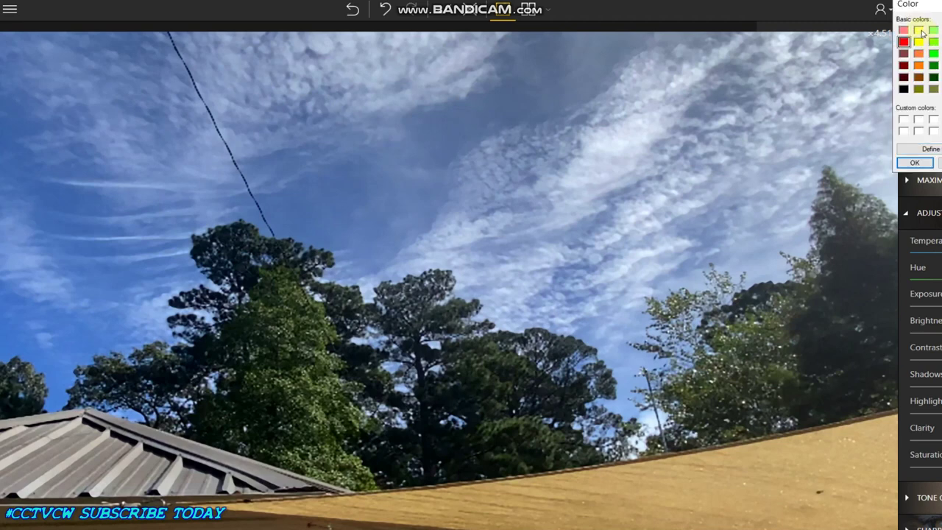
click(919, 31)
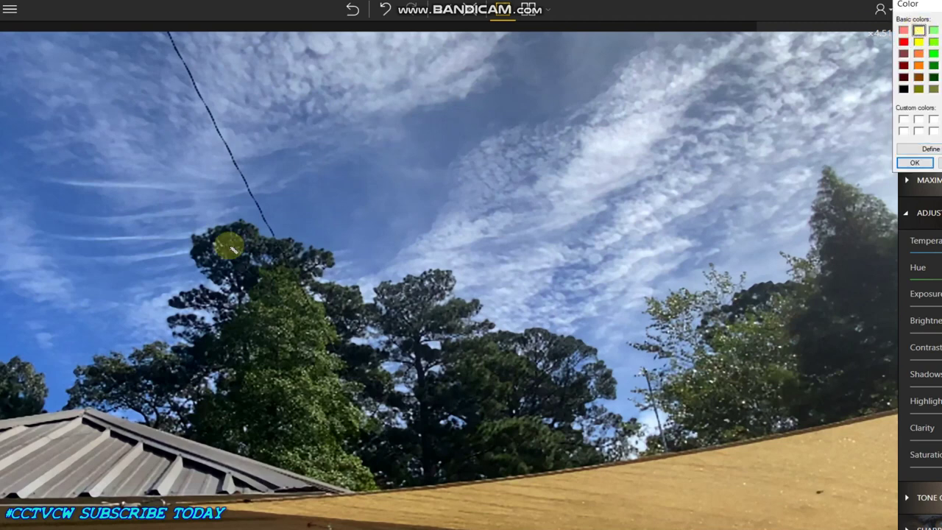
click(914, 162)
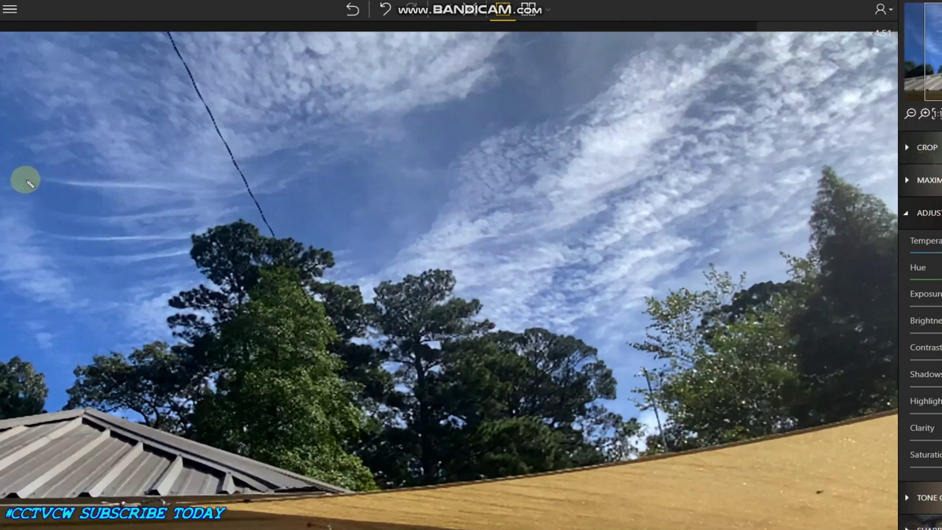
Draw trial yellow loops around the left streaks and sky by the power line, then undo them
mouse_move(24, 179)
mouse_down()
mouse_move(15, 238)
mouse_move(51, 297)
mouse_move(117, 305)
mouse_move(200, 297)
mouse_move(229, 260)
mouse_move(231, 208)
mouse_move(206, 163)
mouse_move(174, 148)
mouse_move(137, 135)
mouse_move(74, 140)
mouse_move(22, 169)
mouse_move(24, 182)
mouse_up()
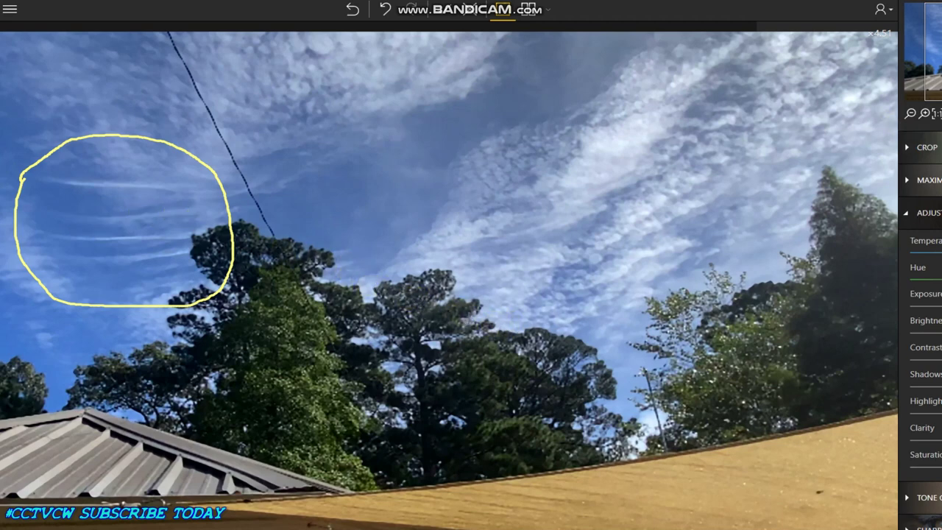
key(ctrl+z)
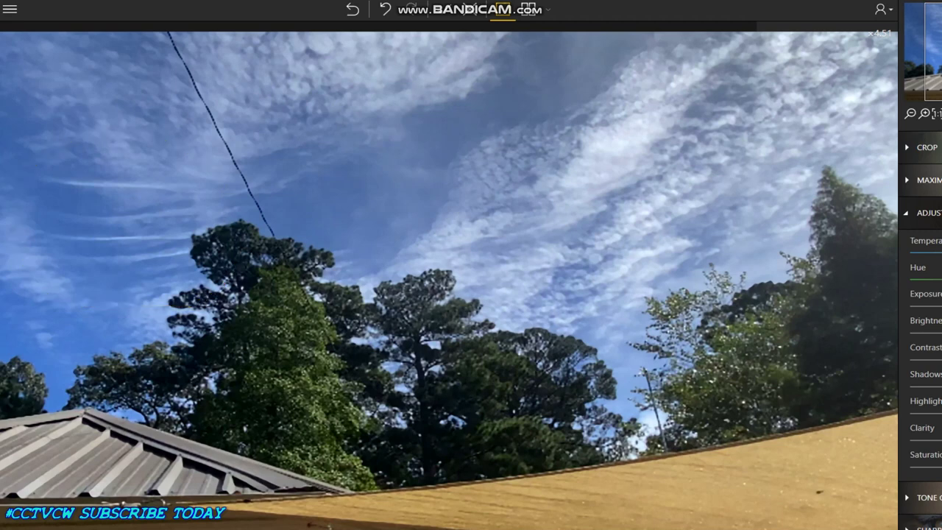
mouse_move(219, 150)
mouse_down()
mouse_move(210, 164)
mouse_move(218, 222)
mouse_move(239, 253)
mouse_move(276, 271)
mouse_move(332, 278)
mouse_move(410, 248)
mouse_move(431, 191)
mouse_move(395, 134)
mouse_move(339, 99)
mouse_move(211, 128)
mouse_up()
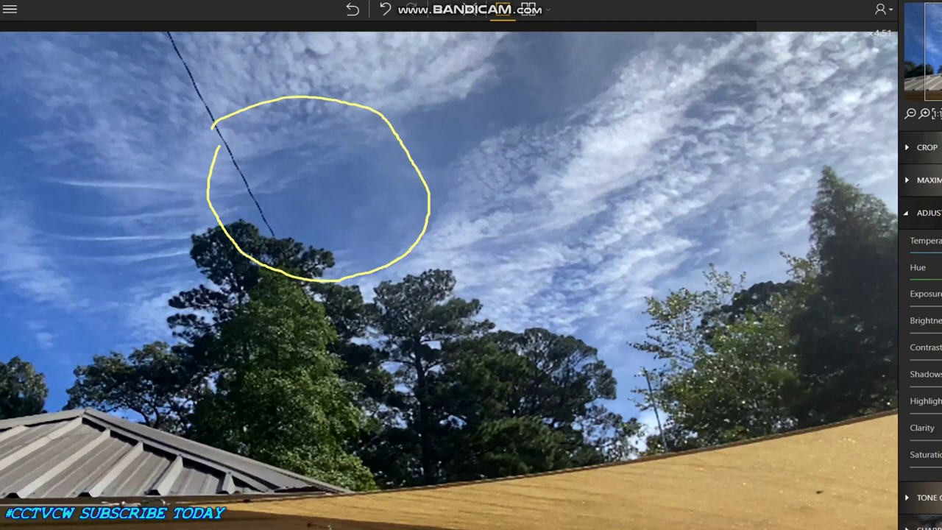
key(ctrl+z)
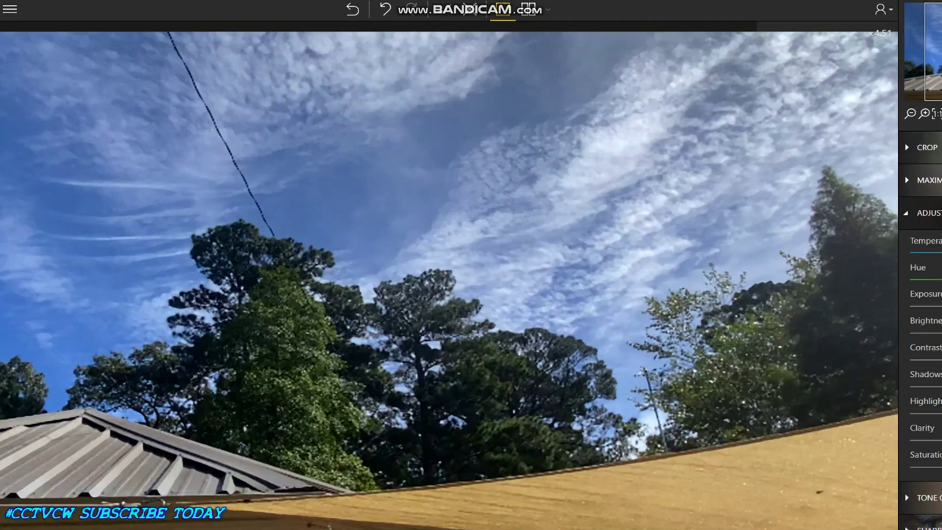
click(419, 126)
click(448, 166)
click(443, 214)
click(418, 260)
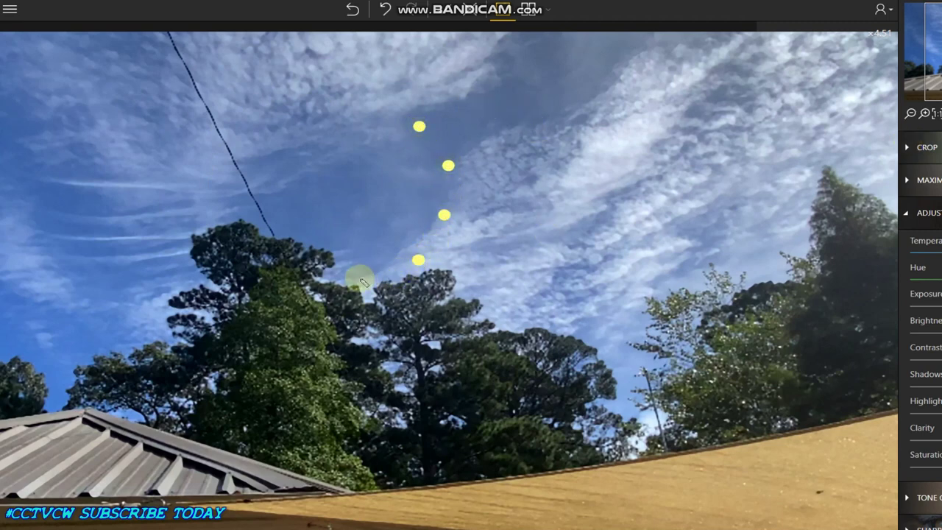
click(353, 288)
click(267, 283)
click(231, 258)
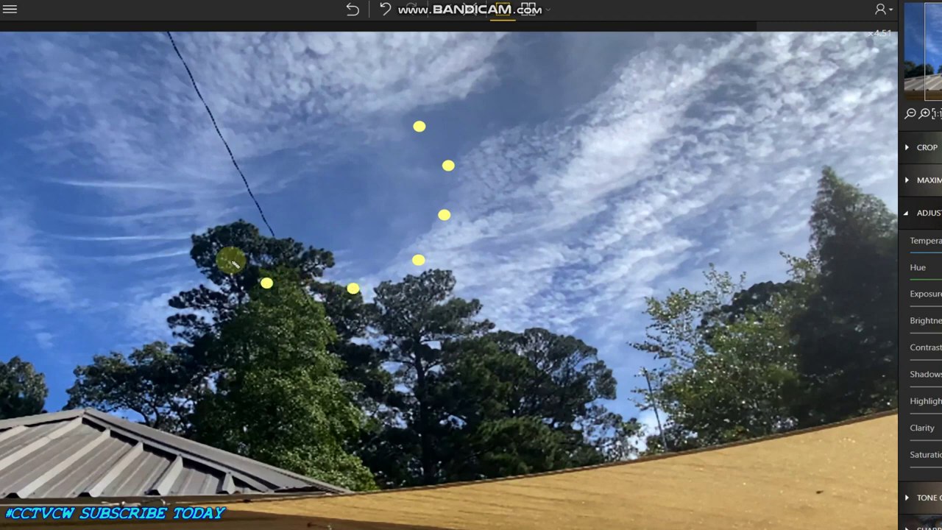
click(216, 203)
click(217, 142)
click(254, 104)
click(290, 89)
click(341, 77)
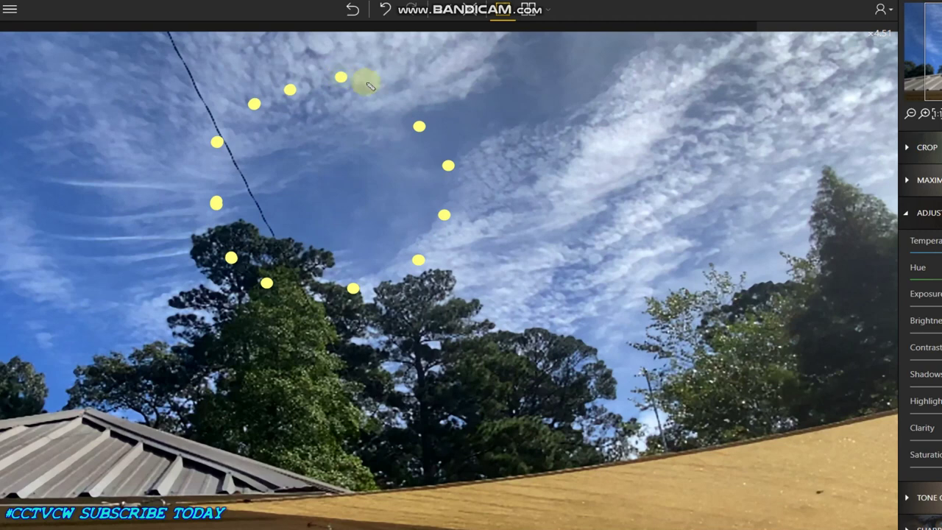
click(389, 101)
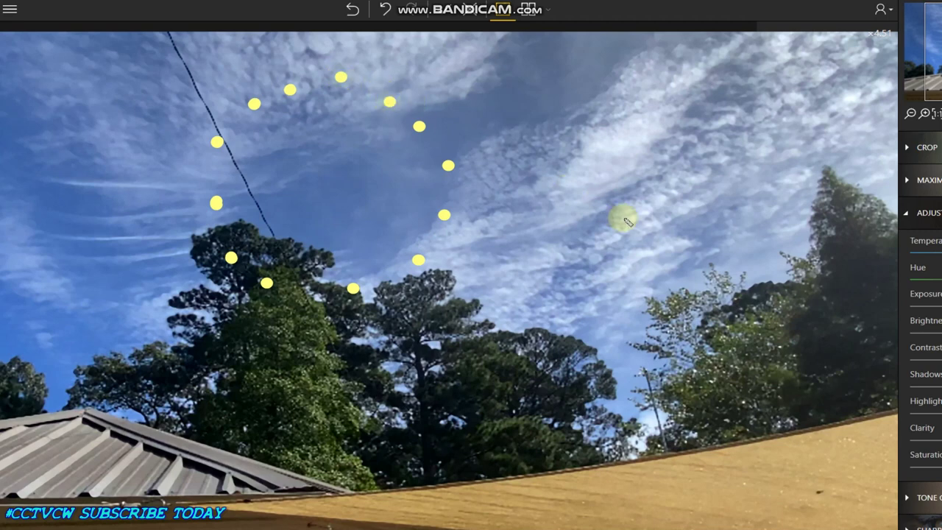
click(14, 224)
click(24, 276)
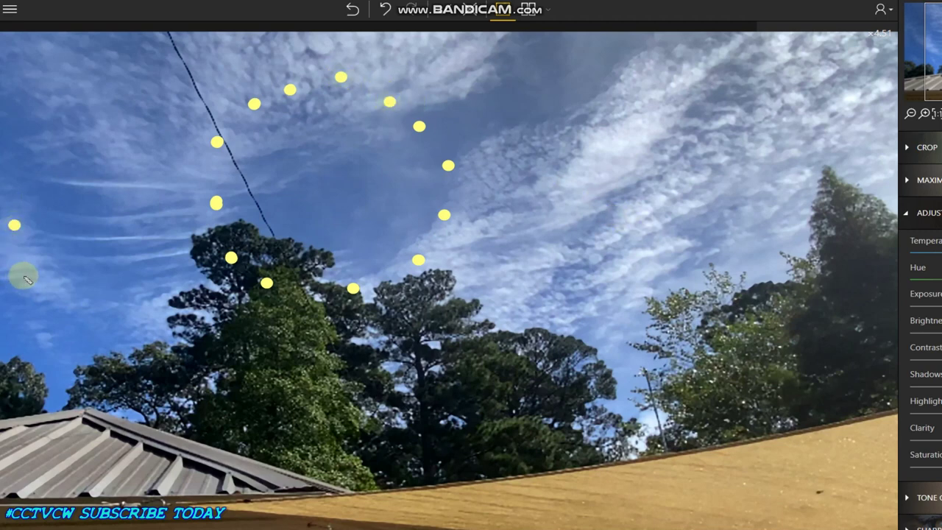
click(89, 306)
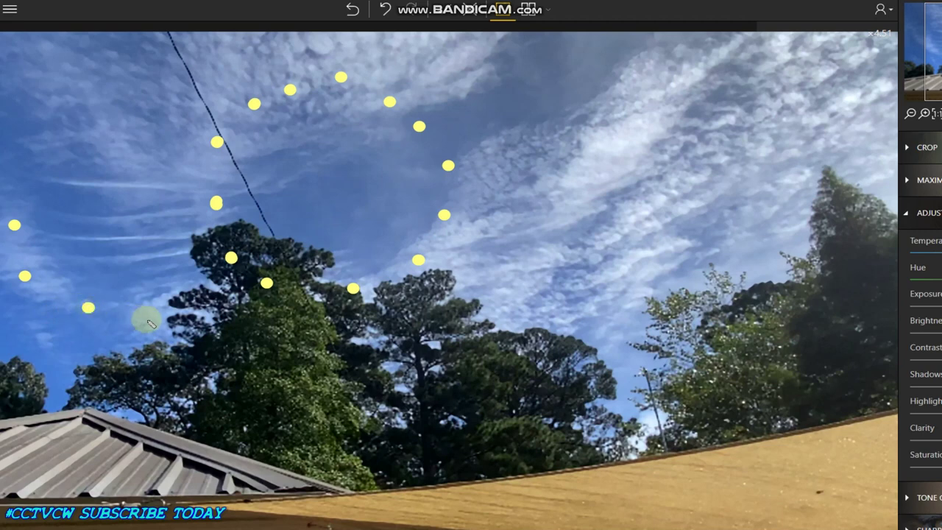
click(160, 299)
click(205, 281)
click(192, 162)
click(144, 138)
click(88, 132)
click(52, 145)
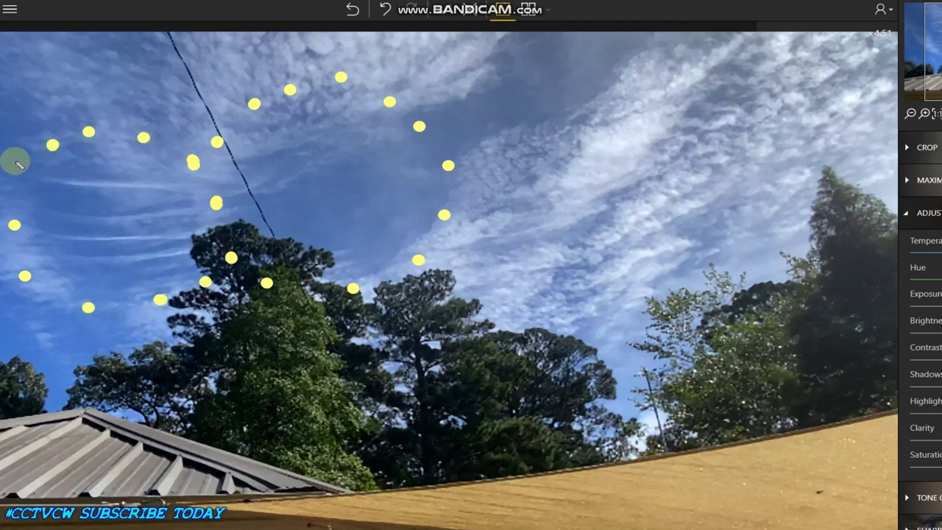
click(20, 170)
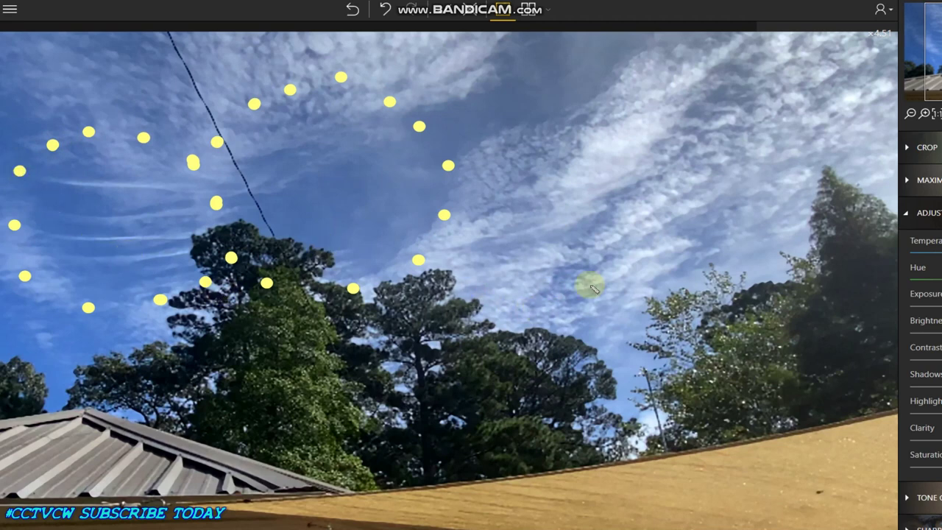
click(771, 29)
click(780, 69)
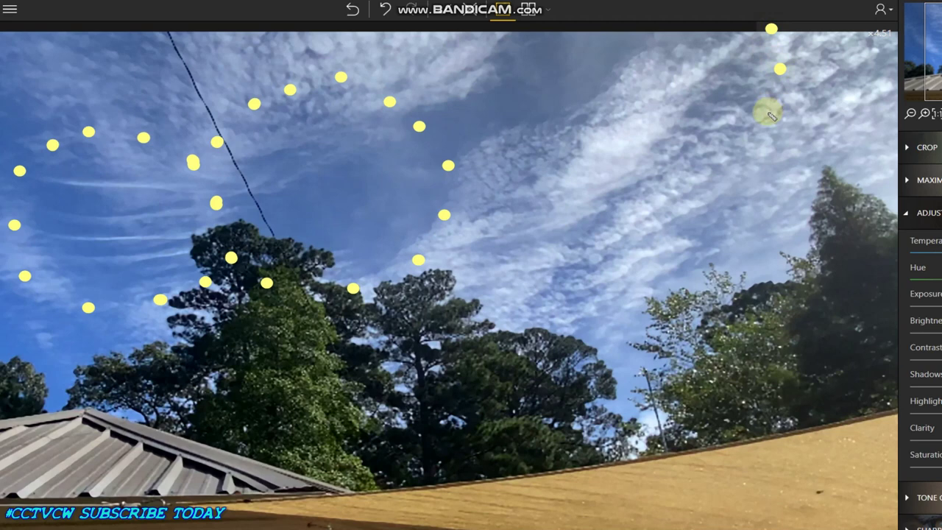
click(768, 112)
click(762, 140)
click(752, 163)
click(677, 199)
click(605, 203)
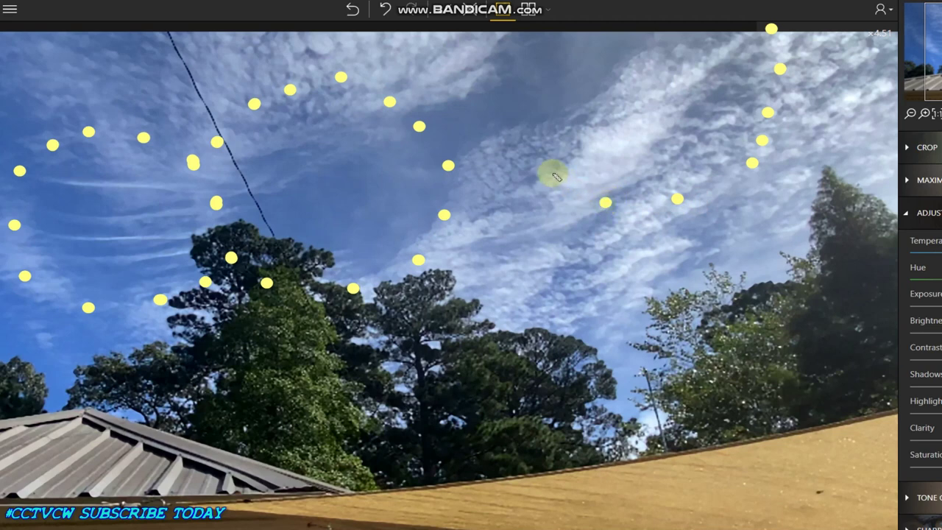
click(513, 103)
click(492, 59)
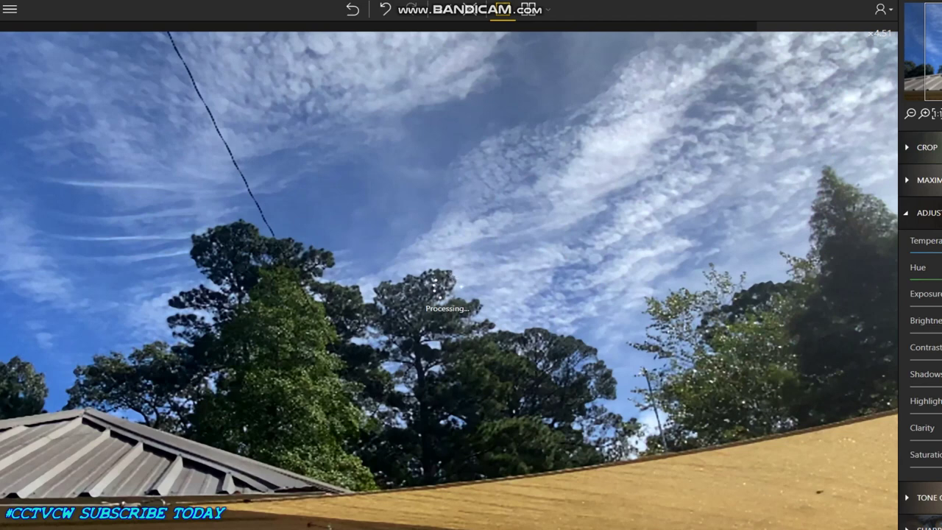
Crop the photo to a 750 × 413 px frame and apply it
click(885, 182)
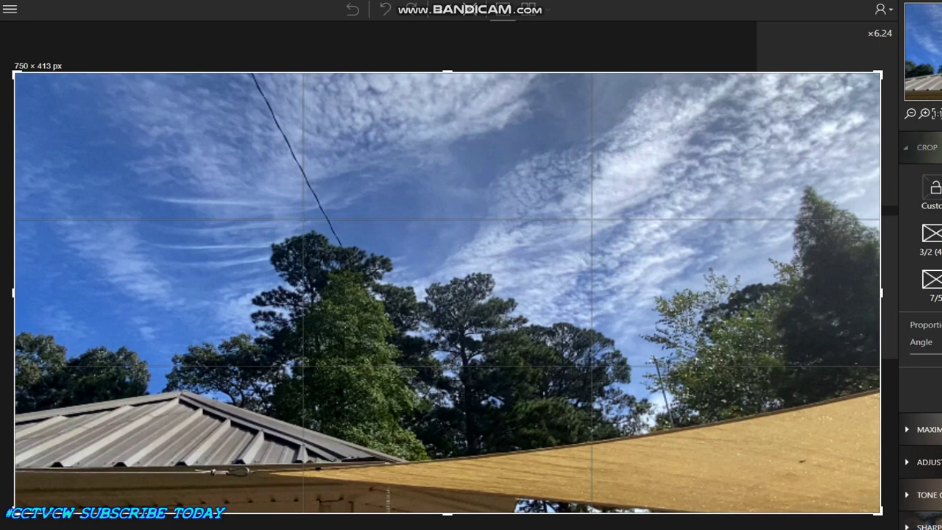
click(926, 147)
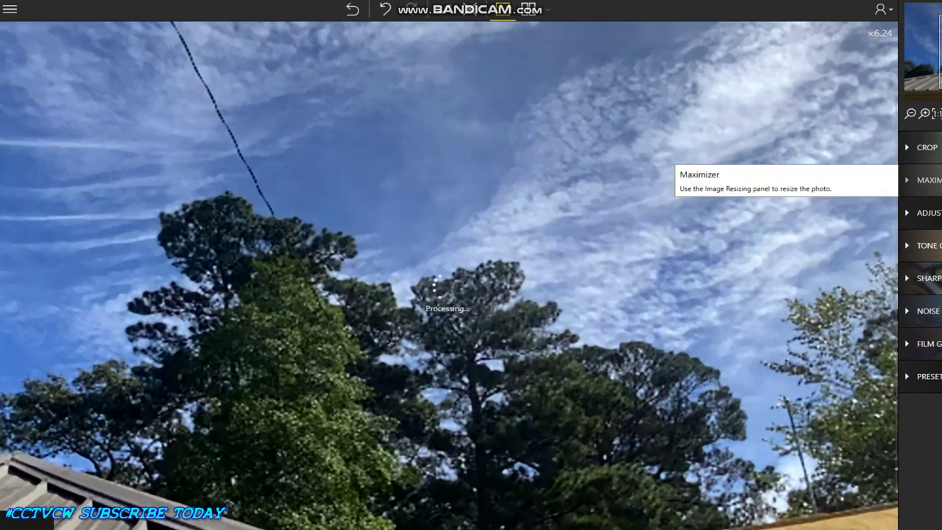
Expand the MAXIMIZER resolution, algorithm, sharpness and size settings and zoom the preview out
click(927, 180)
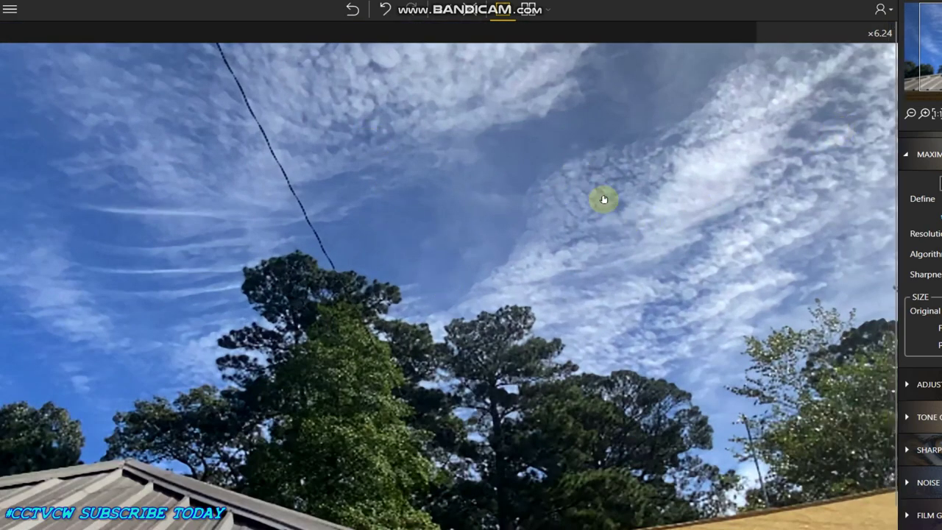
scroll(617, 197, down, 1)
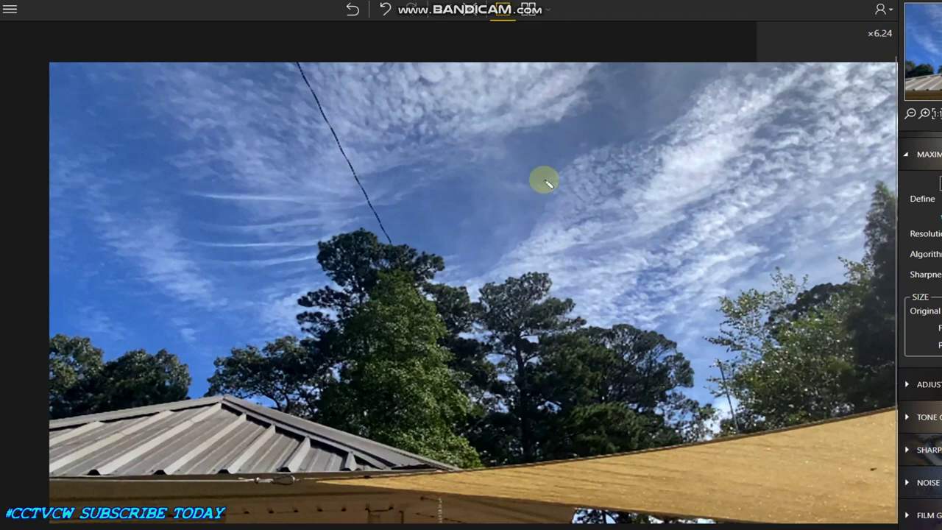
Circle the left contrail streaks and sky by the power line in yellow, and arc around the right-hand clouds
mouse_move(147, 211)
mouse_down()
mouse_move(166, 280)
mouse_move(218, 311)
mouse_move(294, 316)
mouse_move(351, 284)
mouse_move(384, 243)
mouse_move(353, 181)
mouse_move(273, 145)
mouse_move(190, 156)
mouse_move(144, 206)
mouse_up()
mouse_move(365, 127)
mouse_down()
mouse_move(325, 190)
mouse_move(352, 273)
mouse_move(447, 284)
mouse_move(519, 262)
mouse_move(532, 199)
mouse_move(477, 126)
mouse_move(359, 132)
mouse_up()
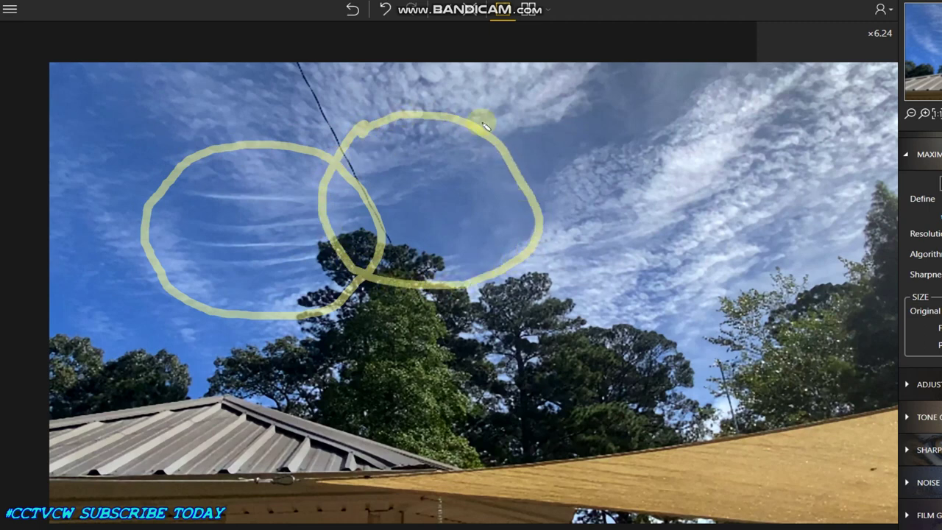
mouse_move(550, 229)
mouse_down()
mouse_move(694, 227)
mouse_move(793, 179)
mouse_move(835, 115)
mouse_up()
drag(829, 68, 826, 63)
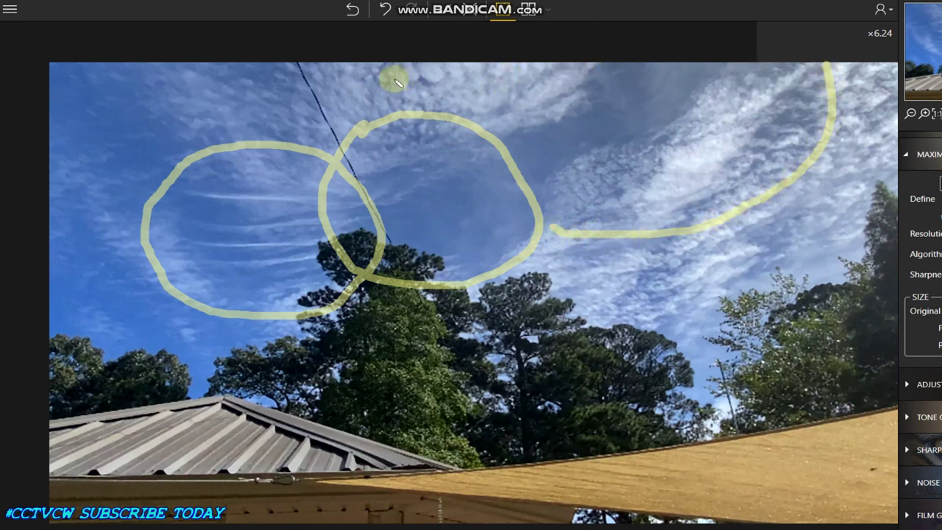